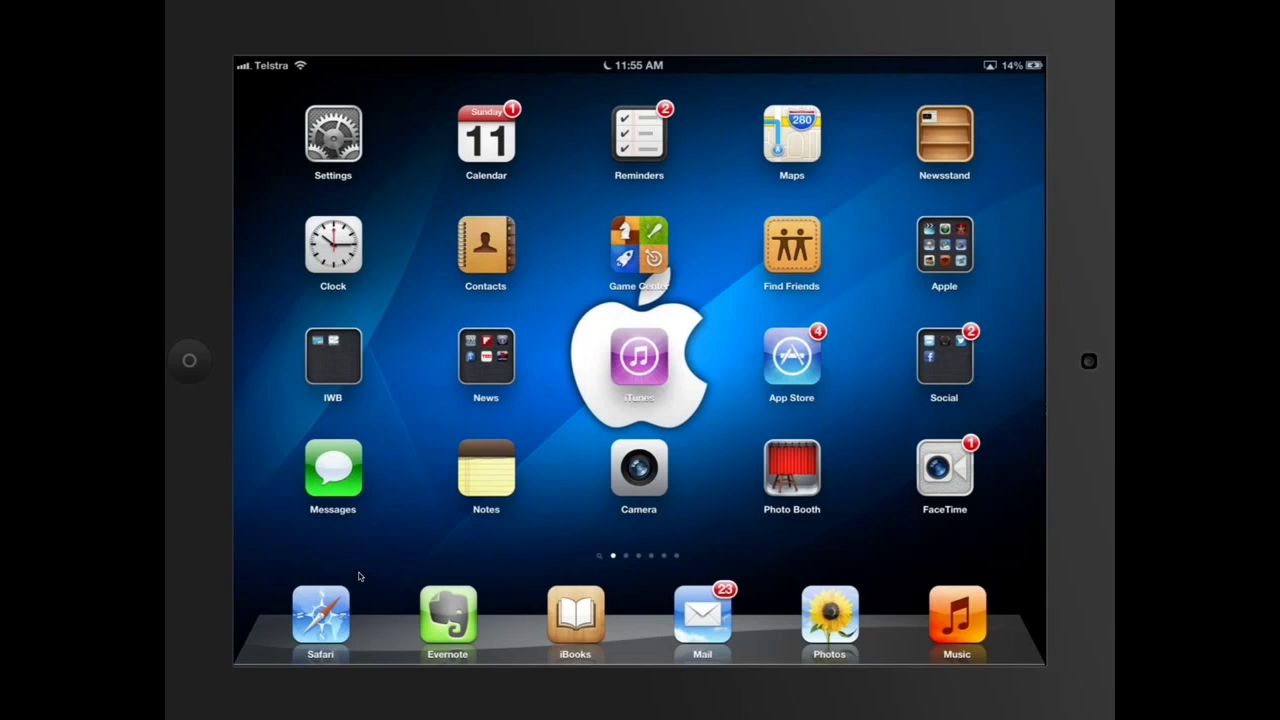
- Launch Safari from the dock, showing the Google results for 'go'
left_click(321, 613)
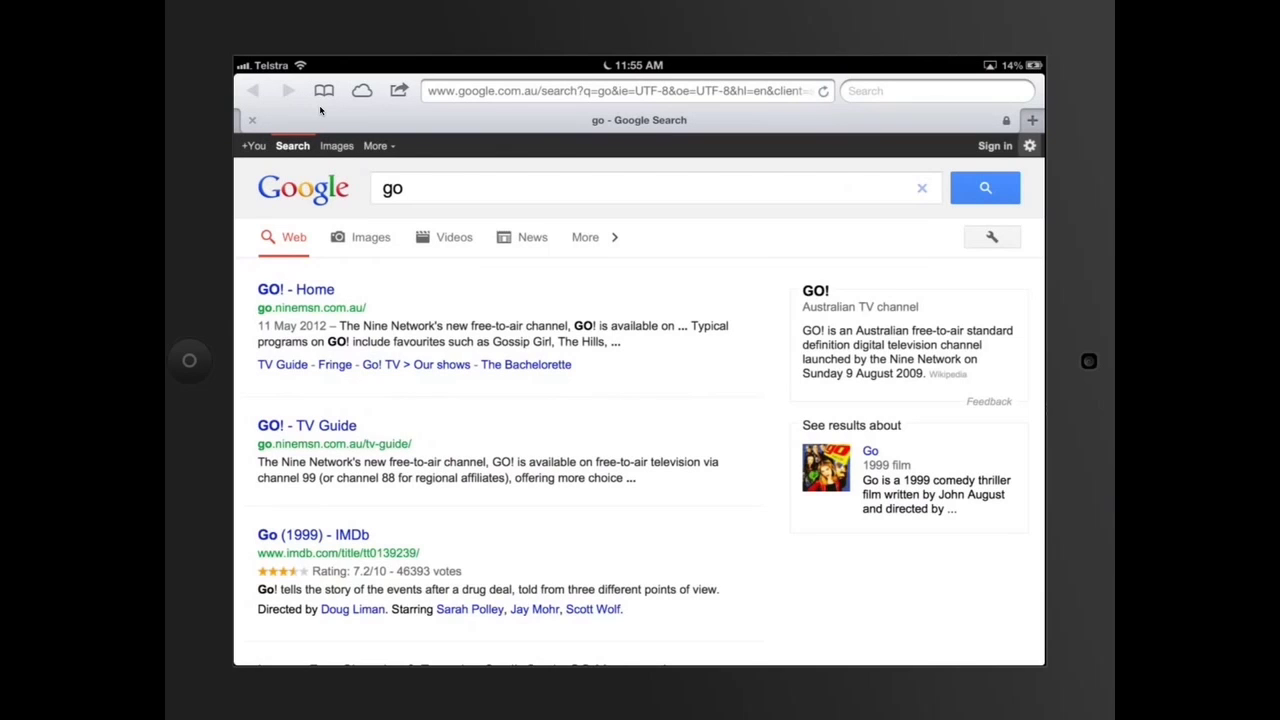
- Open Bookmarks, scroll the list, and move through History to the six-article Reading List
left_click(324, 95)
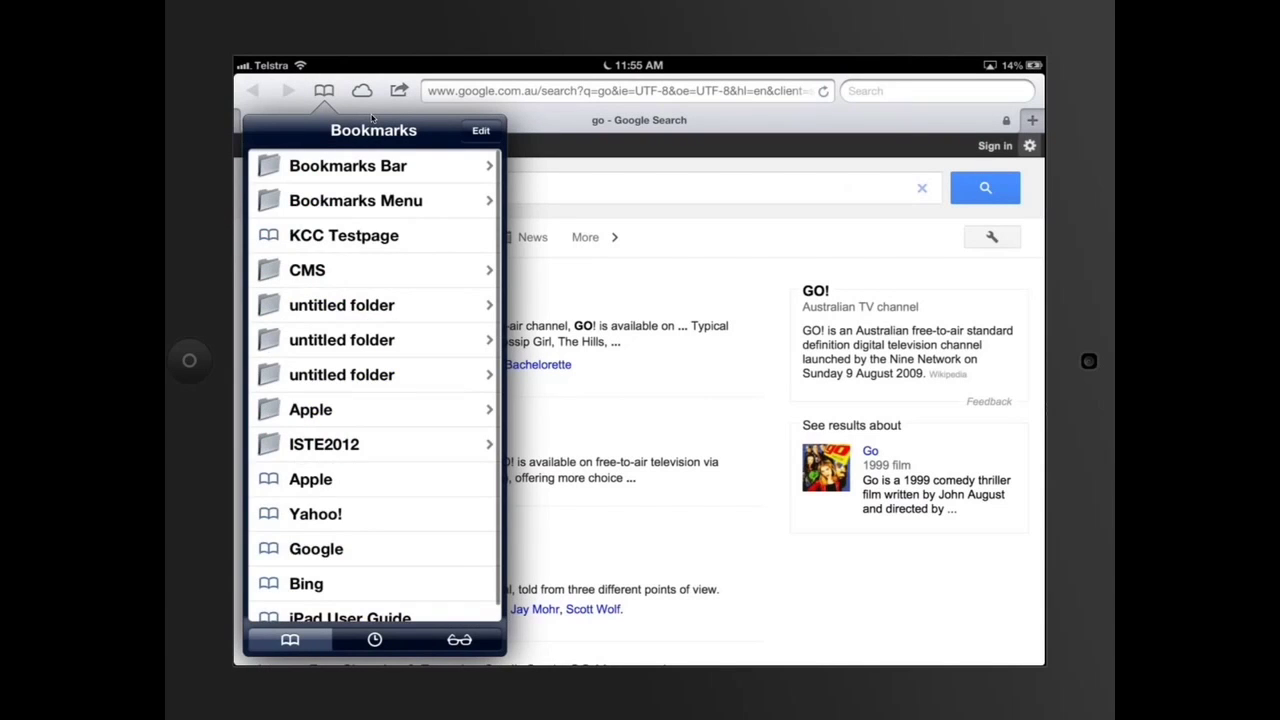
scroll(375, 380, "down", 1)
scroll(375, 380, "up", 2)
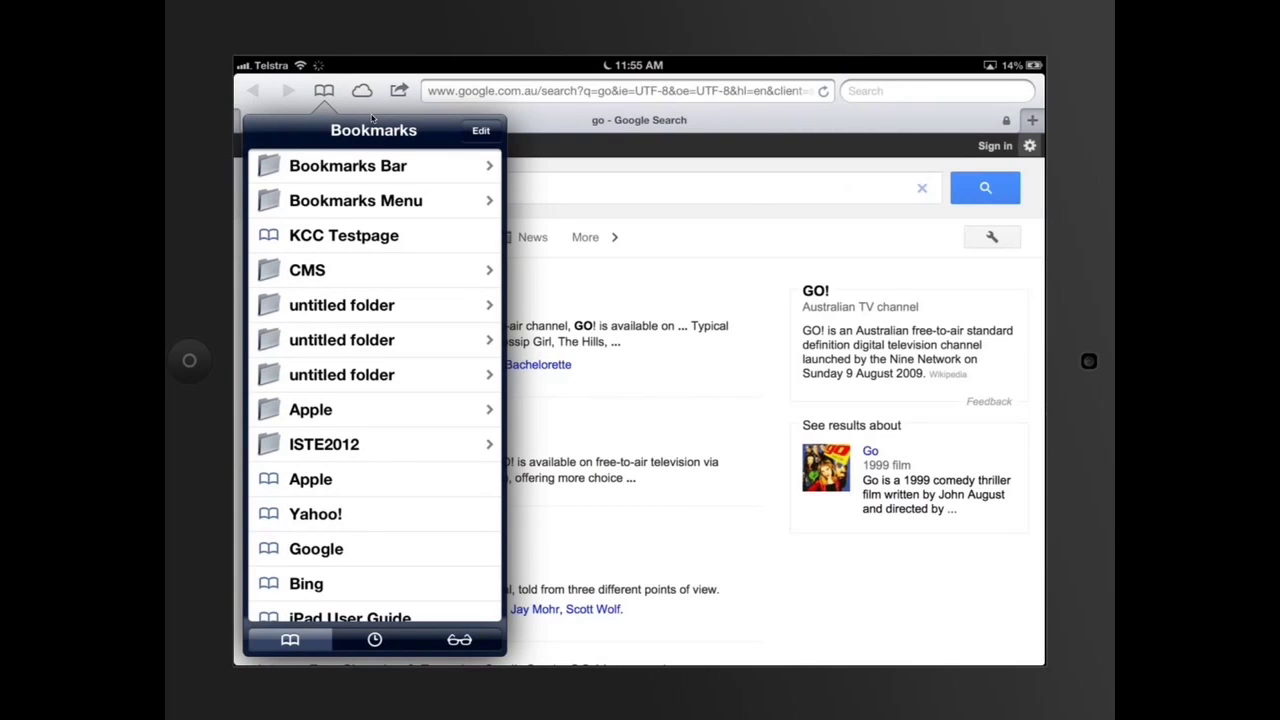
left_click(374, 639)
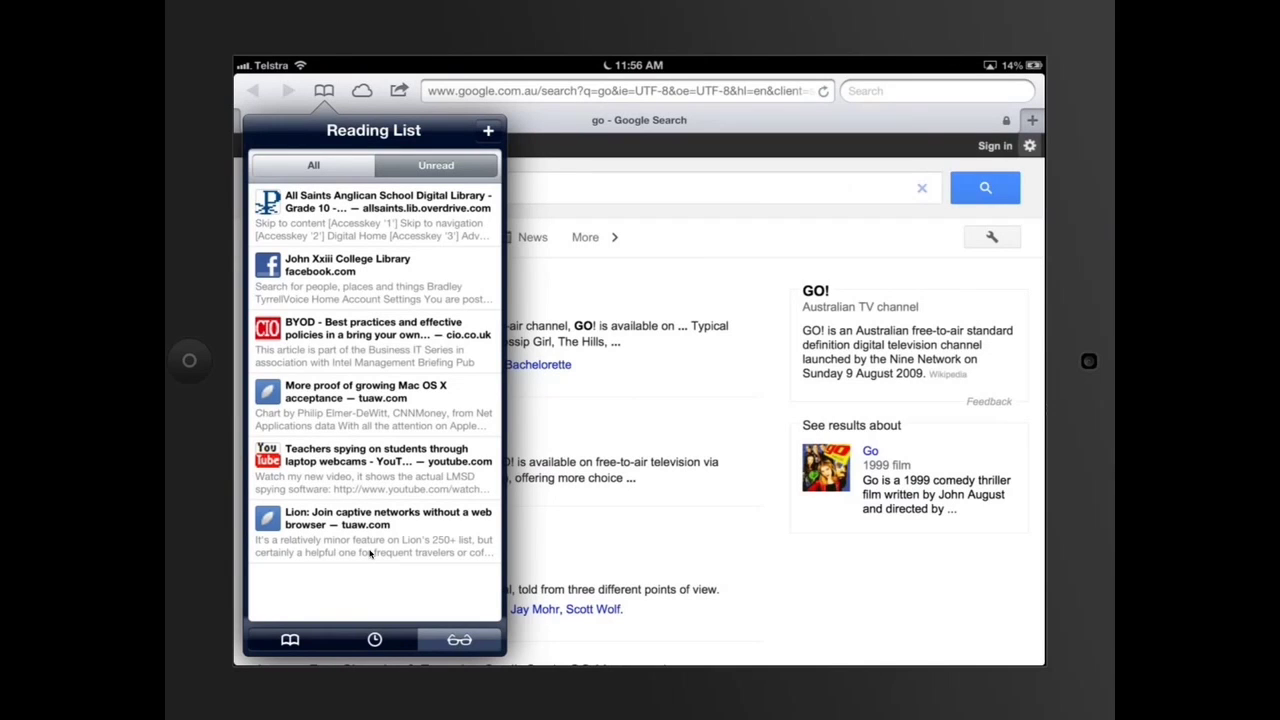
- Show iCloud Tabs listing Perth Now, ninemsn and Yahoo!7 open on the MacBook Air
left_click(323, 90)
left_click(362, 90)
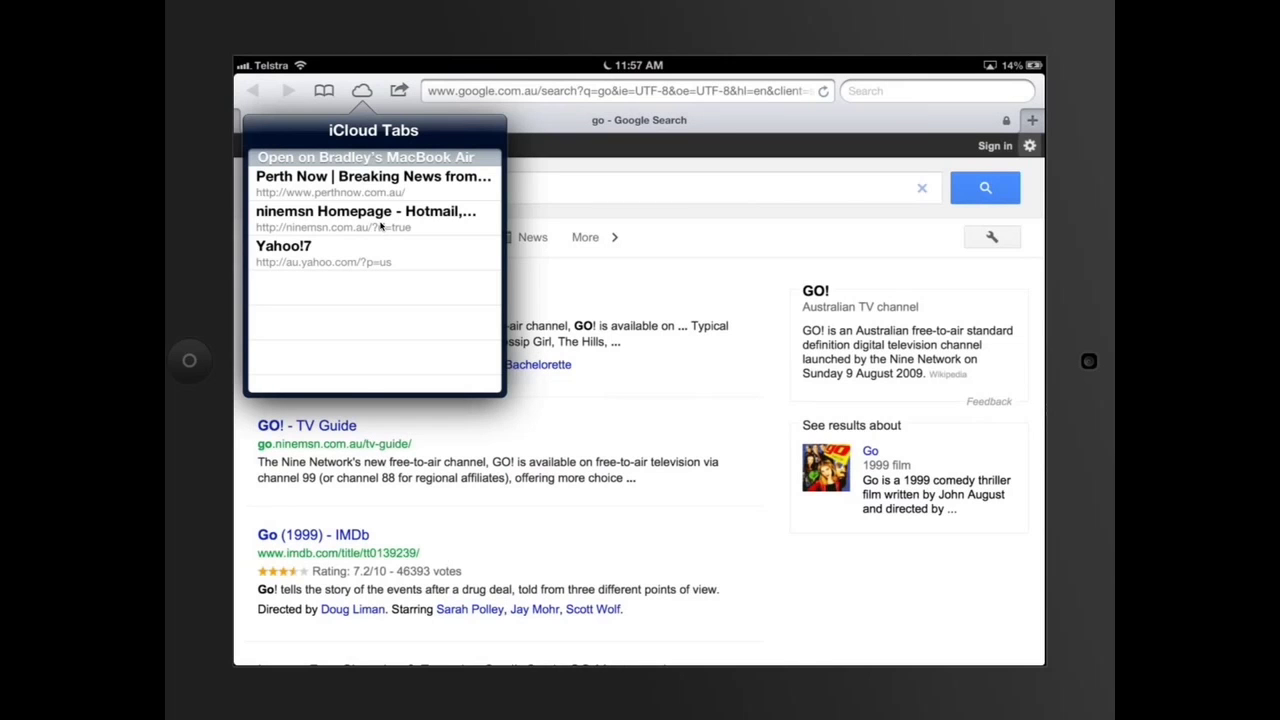
- Bring up the Share sheet for the Google 'go' results page
left_click(399, 90)
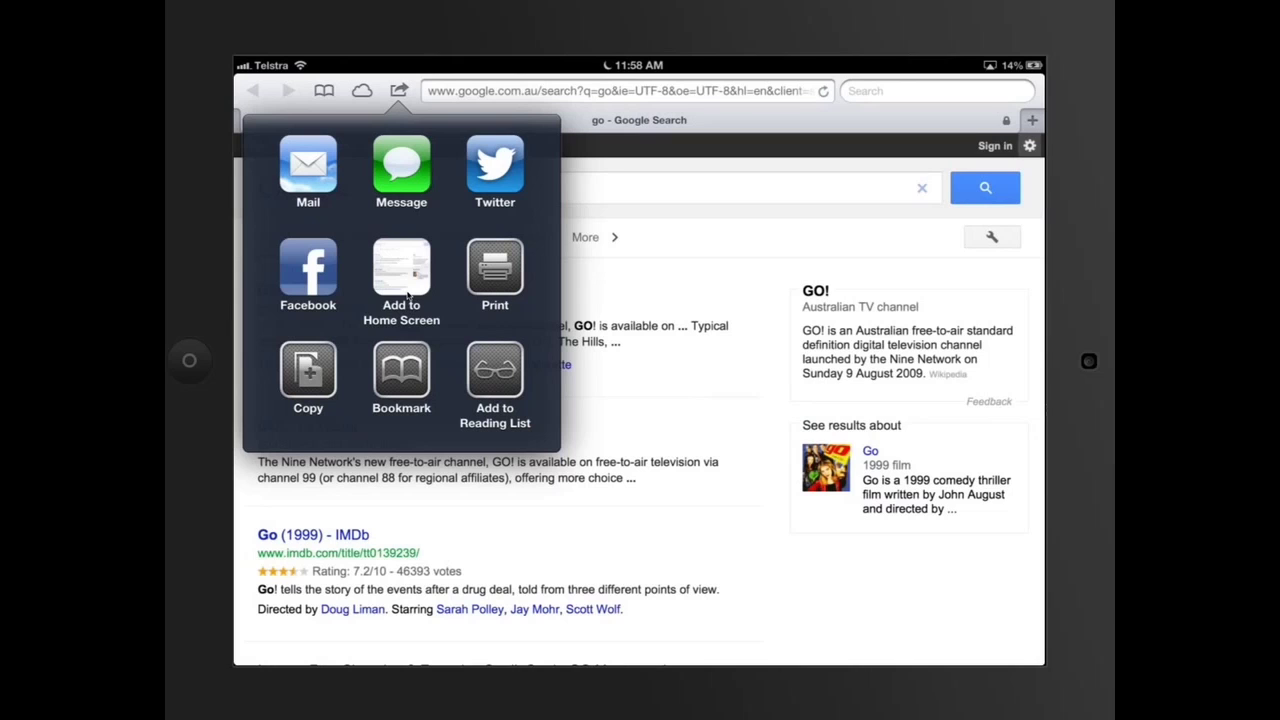
- Add the page to the Home Screen as 'go -', then reopen and dismiss the Share sheet
left_click(408, 295)
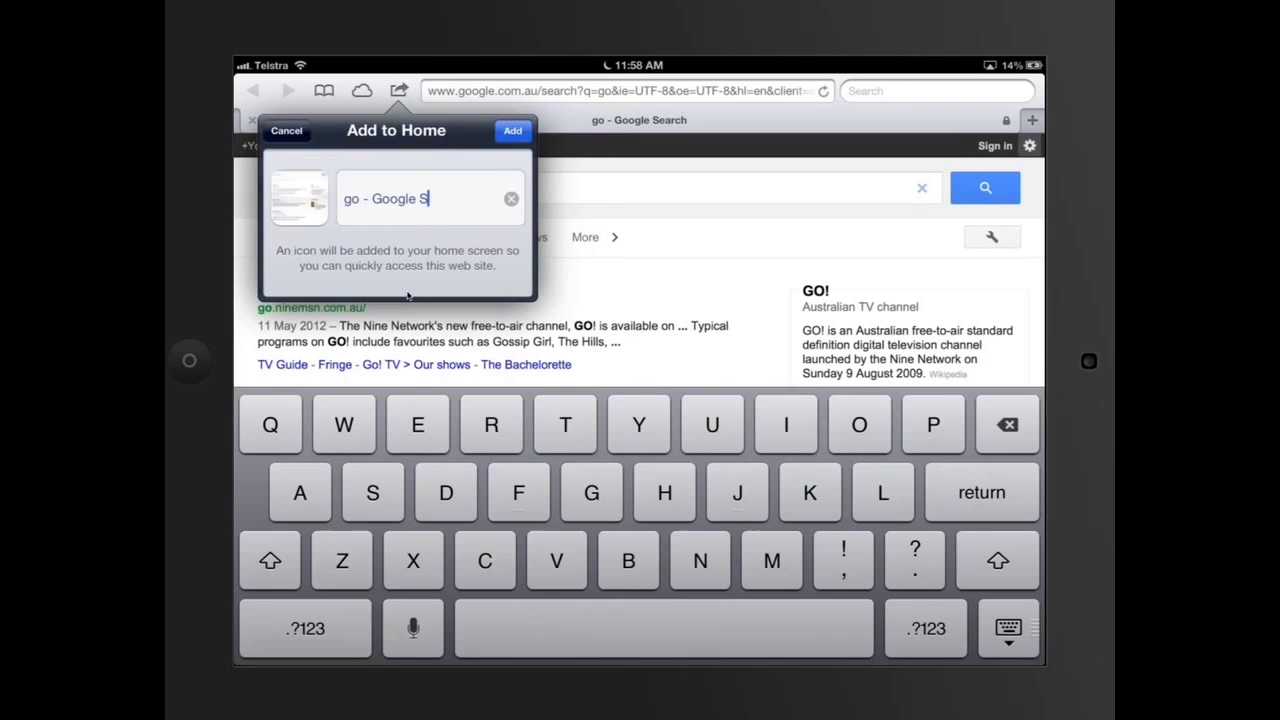
key("BackSpace")
key("BackSpace")
key("BackSpace")
key("BackSpace")
key("BackSpace")
key("BackSpace")
key("BackSpace")
key("Return")
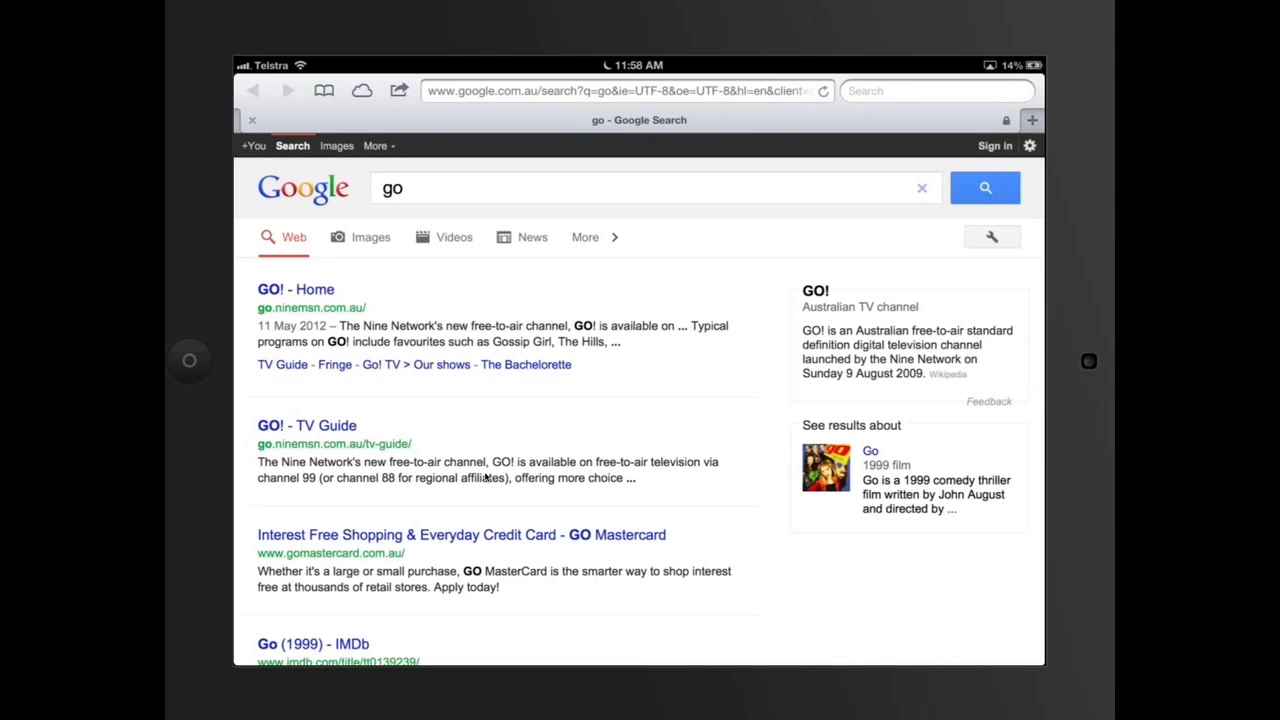
left_click(398, 90)
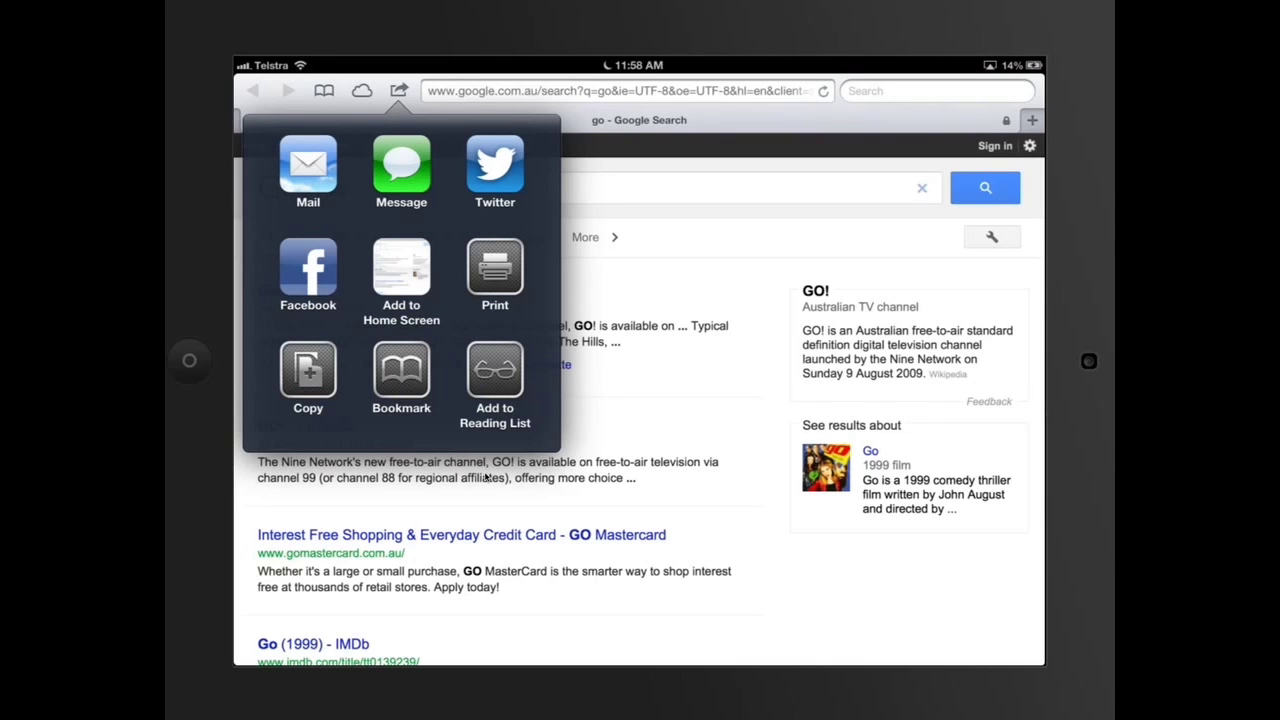
left_click(487, 479)
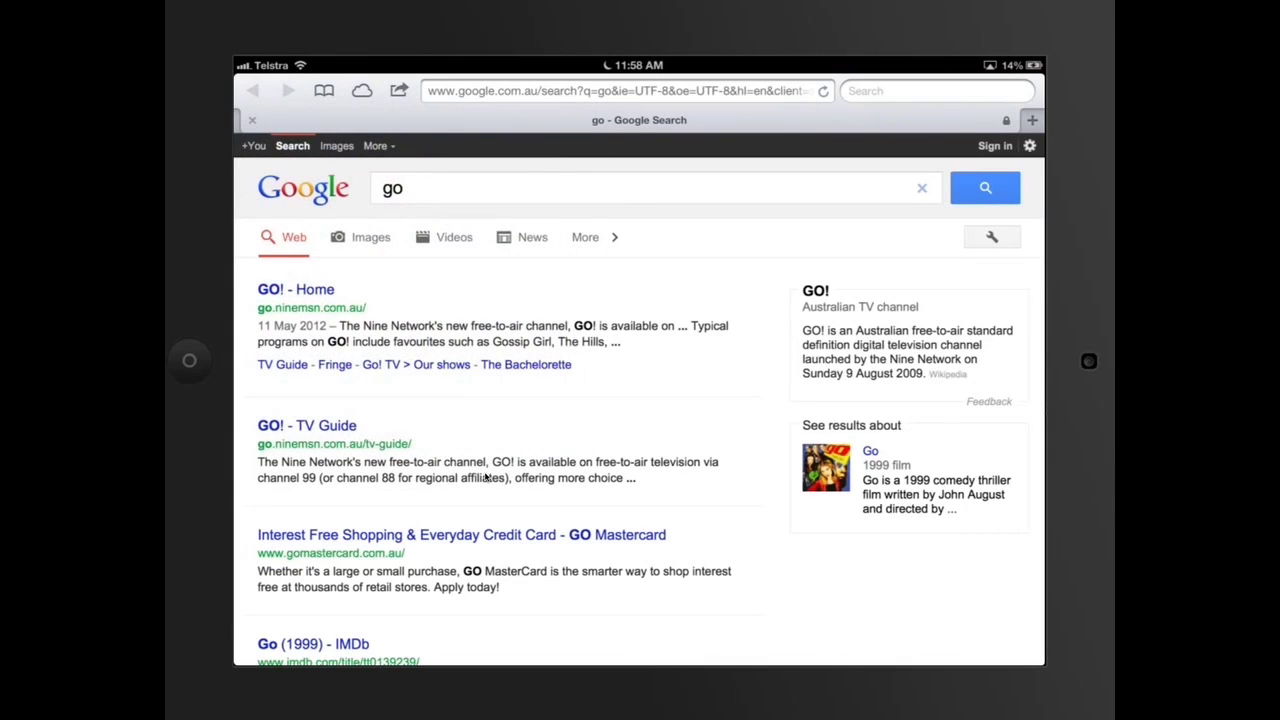
- Open a new blank tab in Safari
left_click(1032, 121)
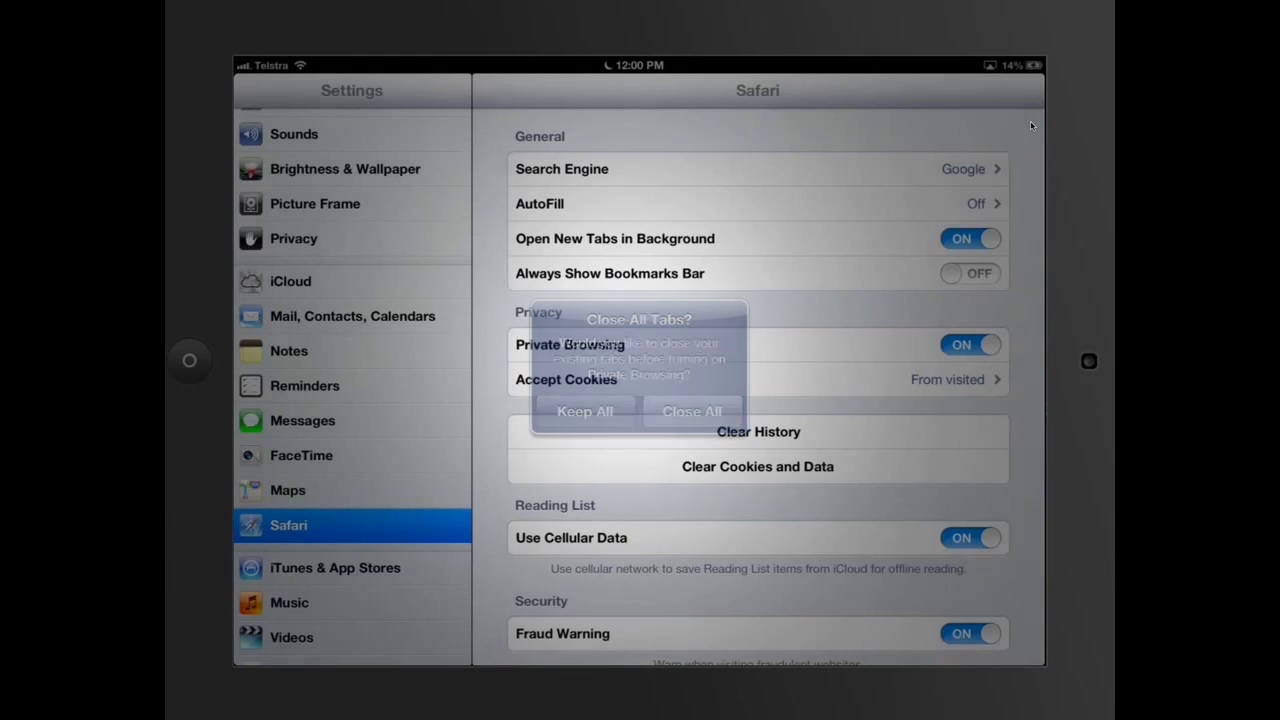
- Swipe to the last Home Screen page to find the new 'go -' shortcut
scroll(758, 388, "up", 2)
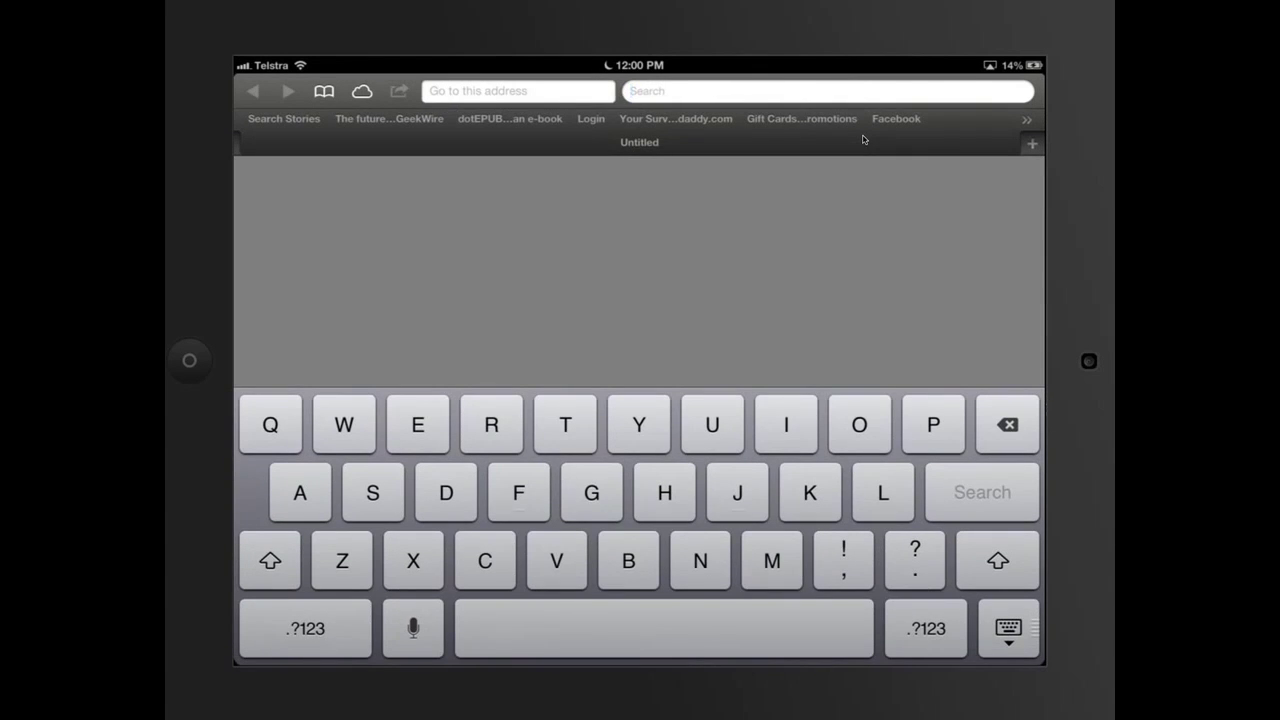
- Search Google for 'go' in the private browsing tab
type("go")
key("Return")
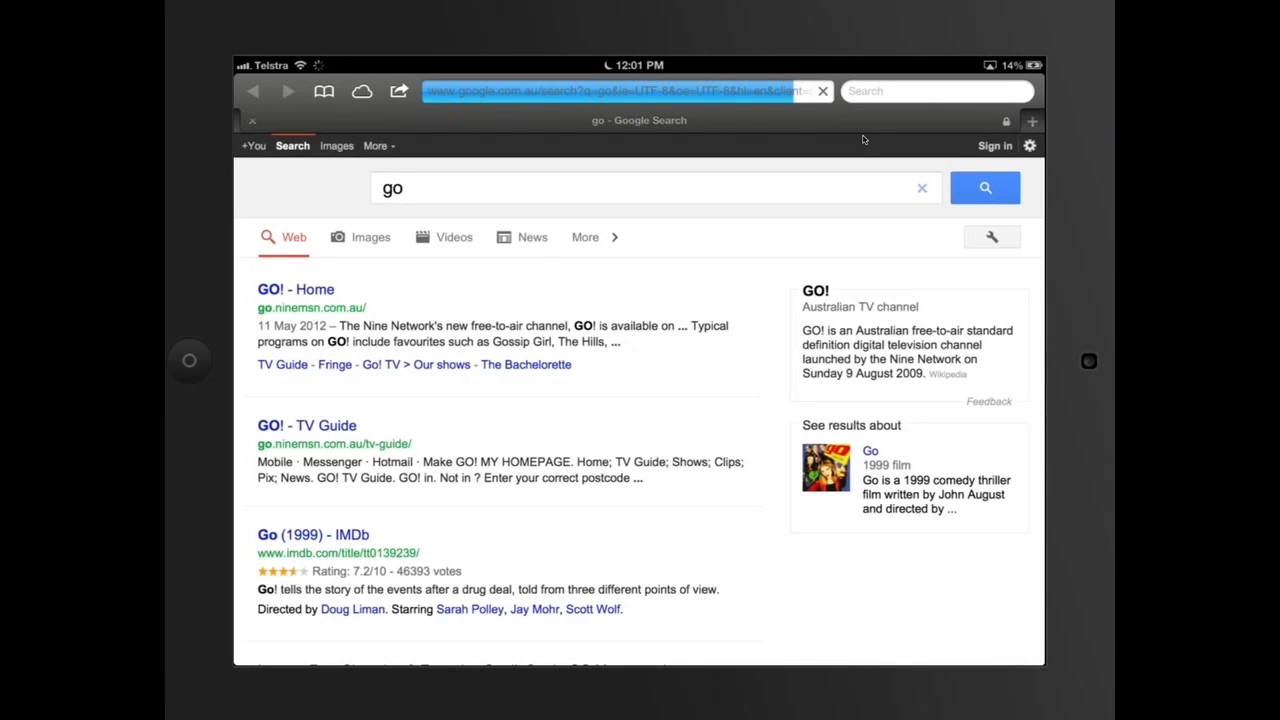
- Check the Bookmarks History list and confirm it has no entries
left_click(323, 91)
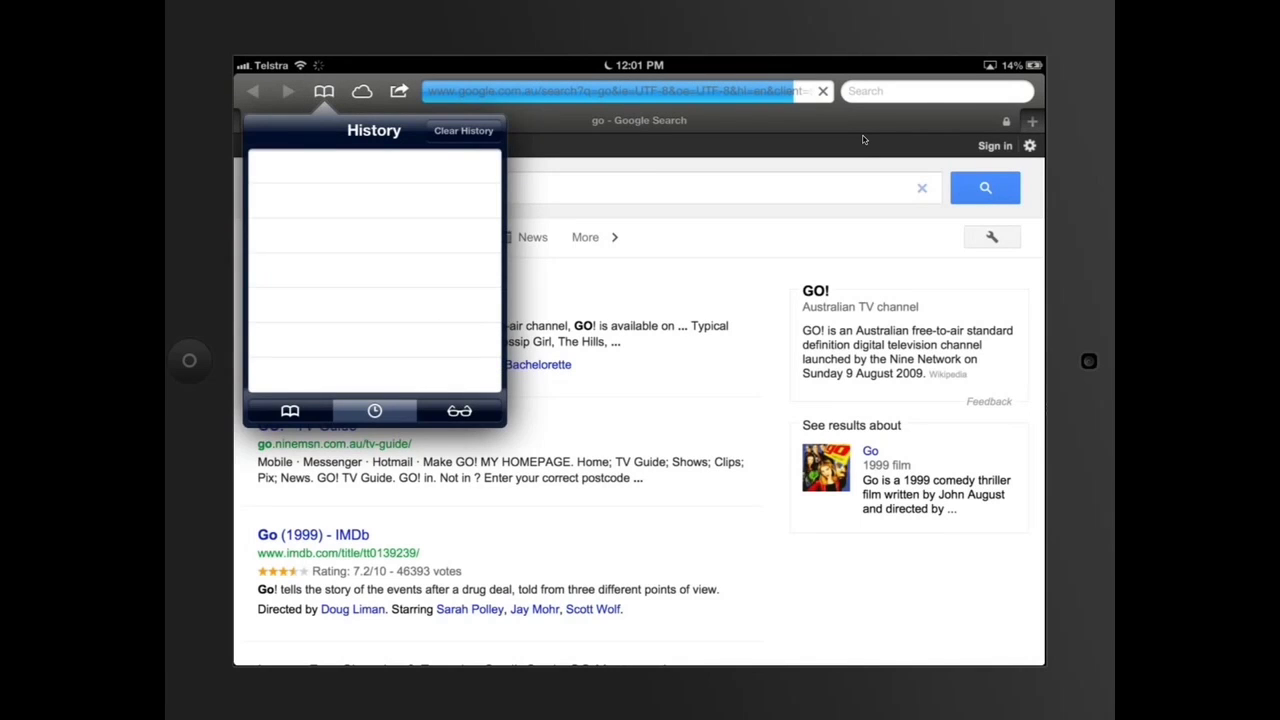